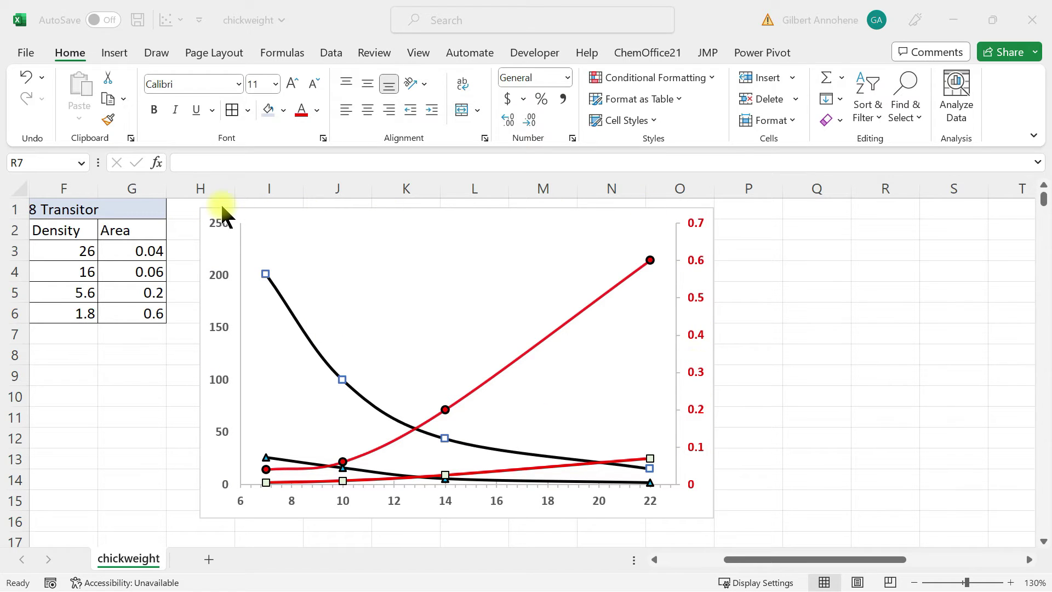
Step: Add a Secondary Horizontal axis, scaled 0 to 25, to the chart
left_click(350, 251)
left_click(849, 54)
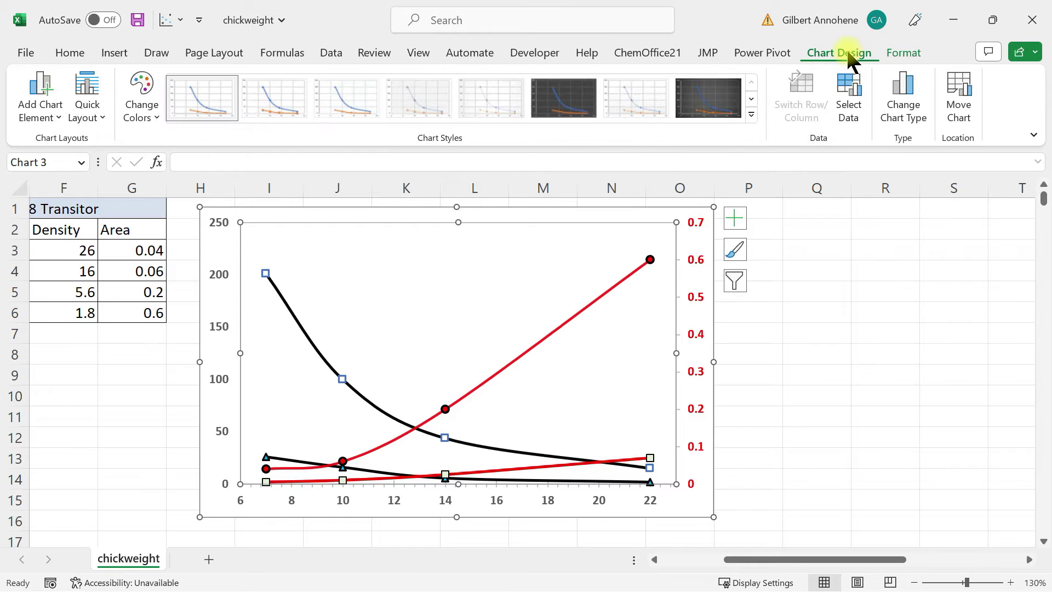
left_click(60, 117)
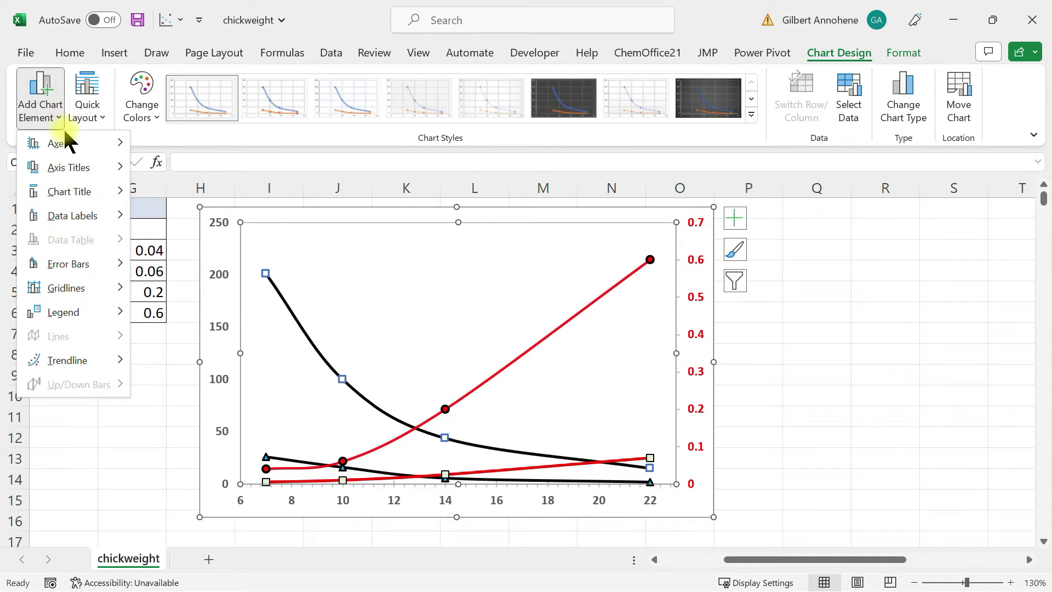
mouse_move(58, 143)
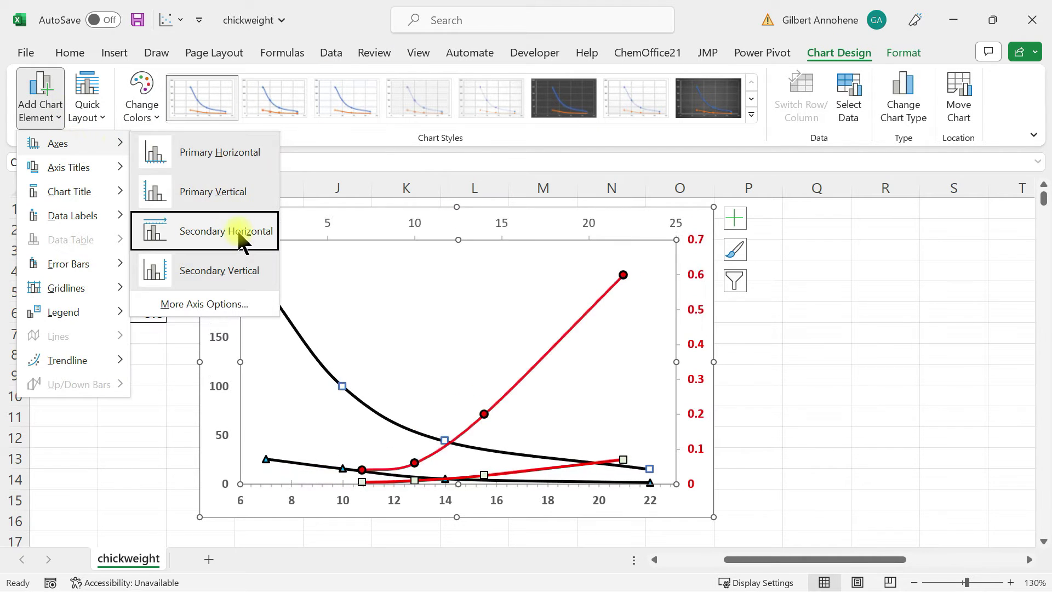
left_click(239, 234)
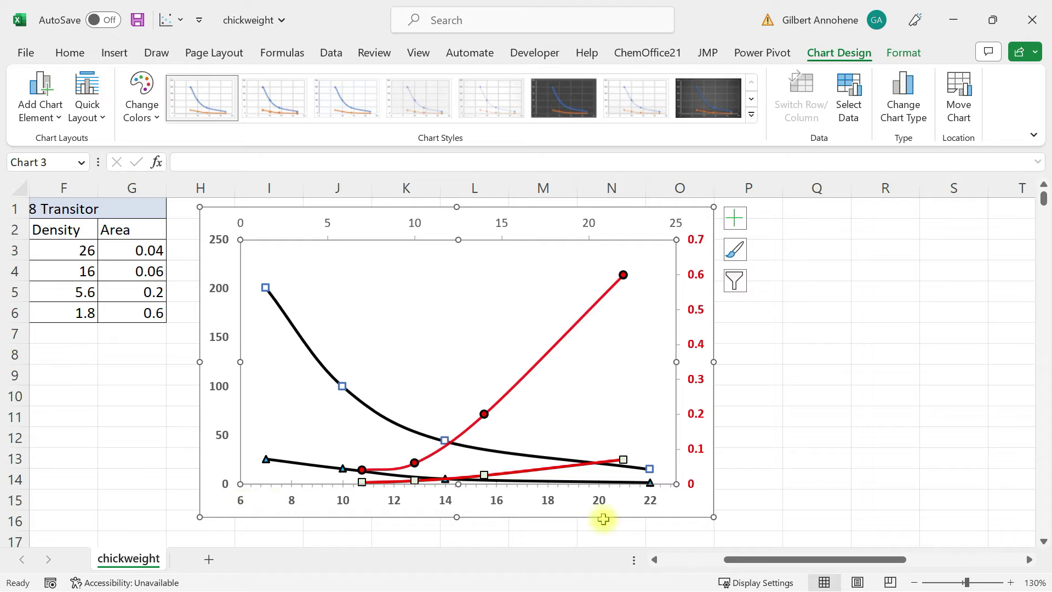
left_click(343, 502)
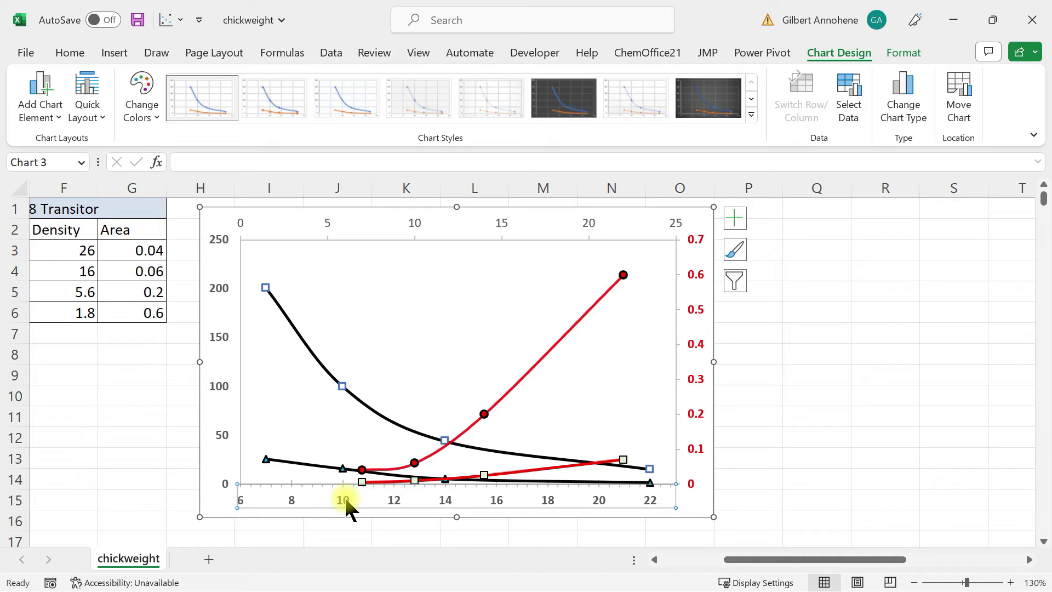
right_click(347, 508)
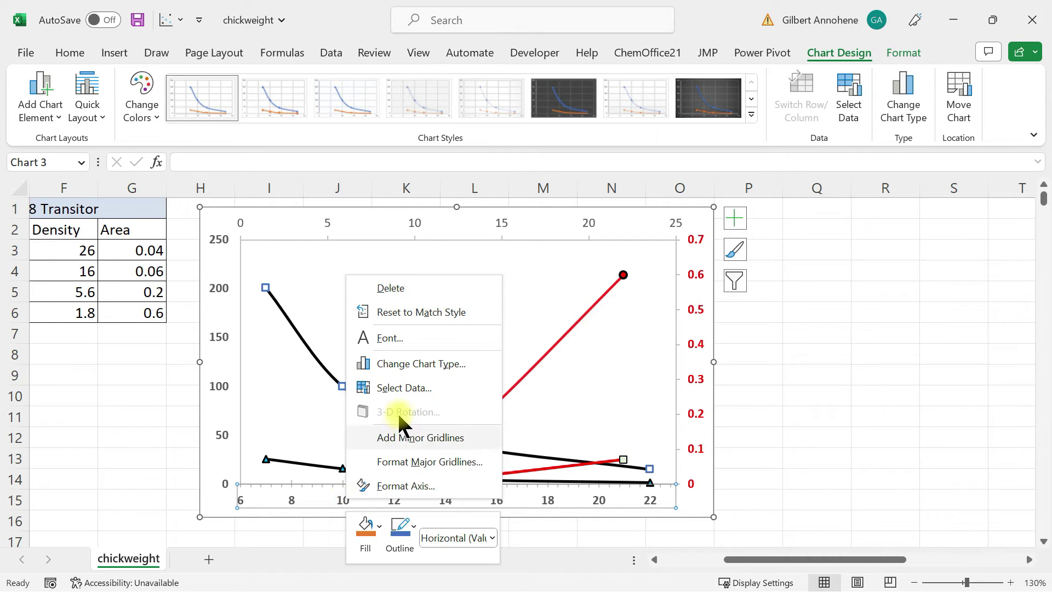
Step: Set the bottom axis to Values in reverse order so it runs 22 down to 6
left_click(399, 487)
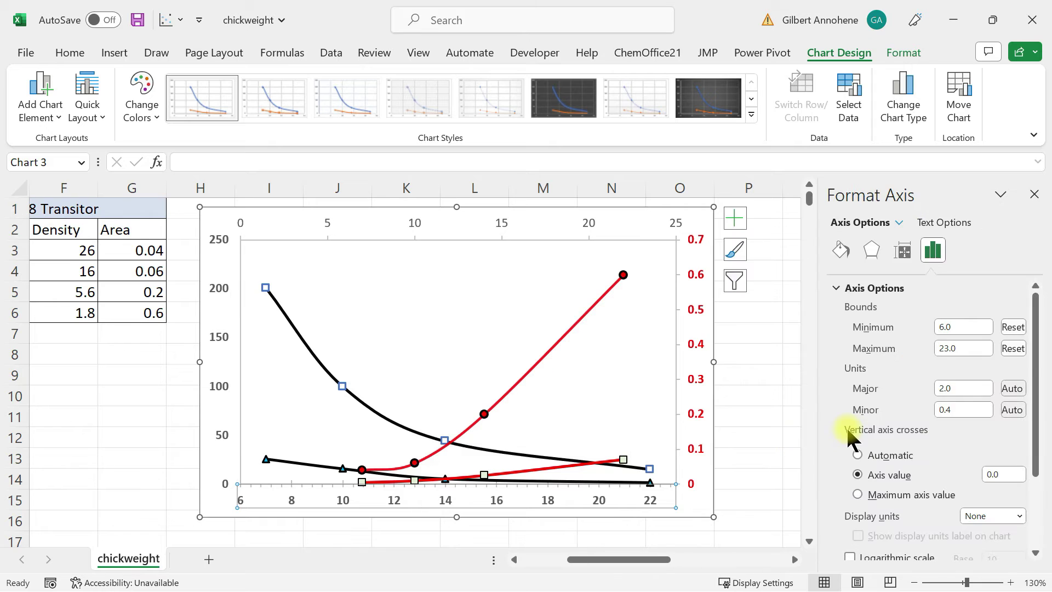
scroll(892, 435, "down", 3)
scroll(892, 436, "up", 3)
scroll(891, 436, "down", 3)
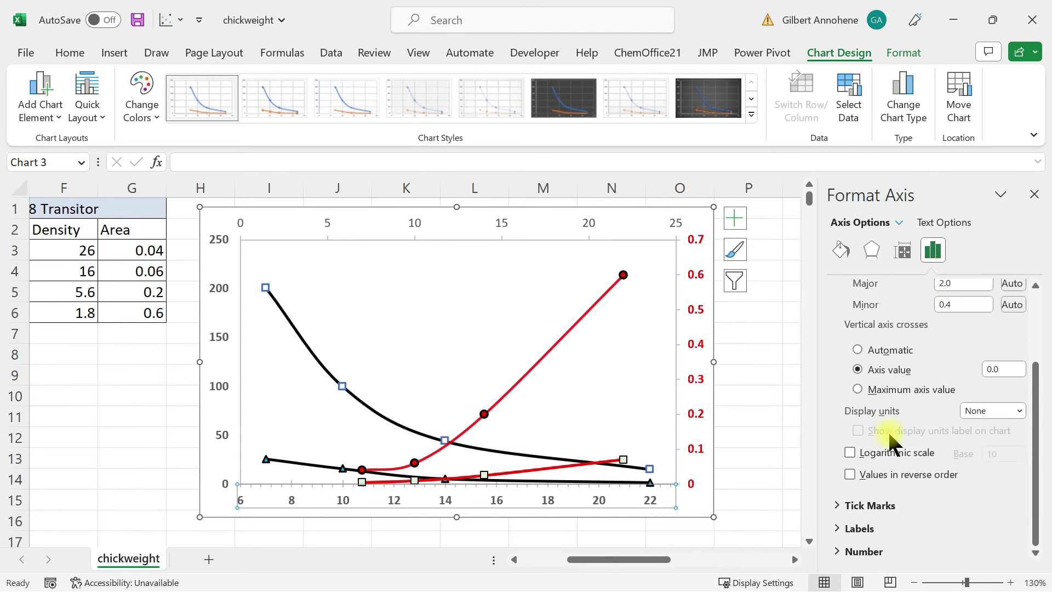
left_click(851, 474)
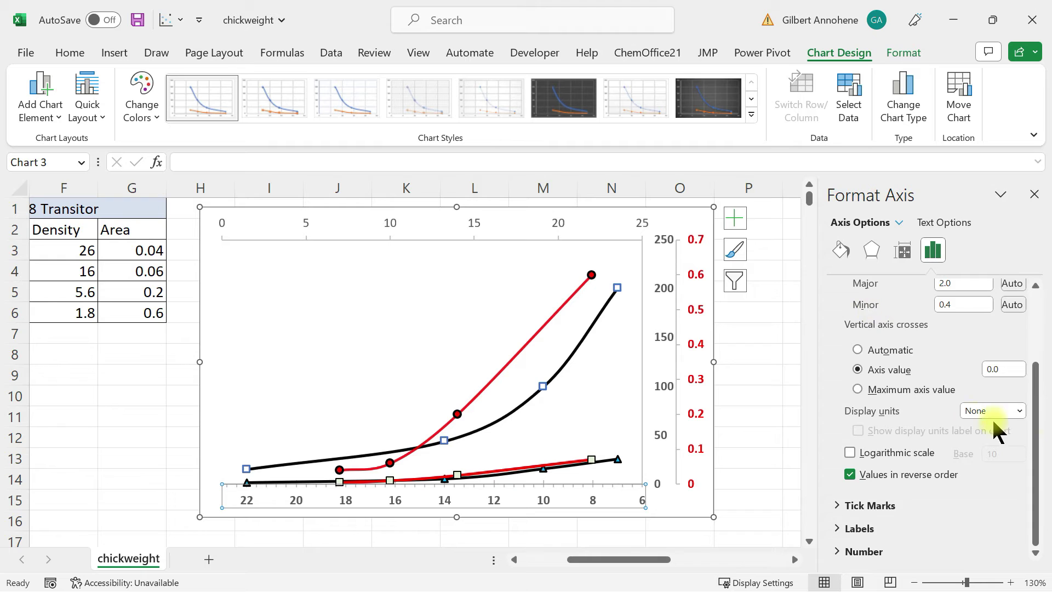
left_click(551, 231)
scroll(945, 477, "down", 1)
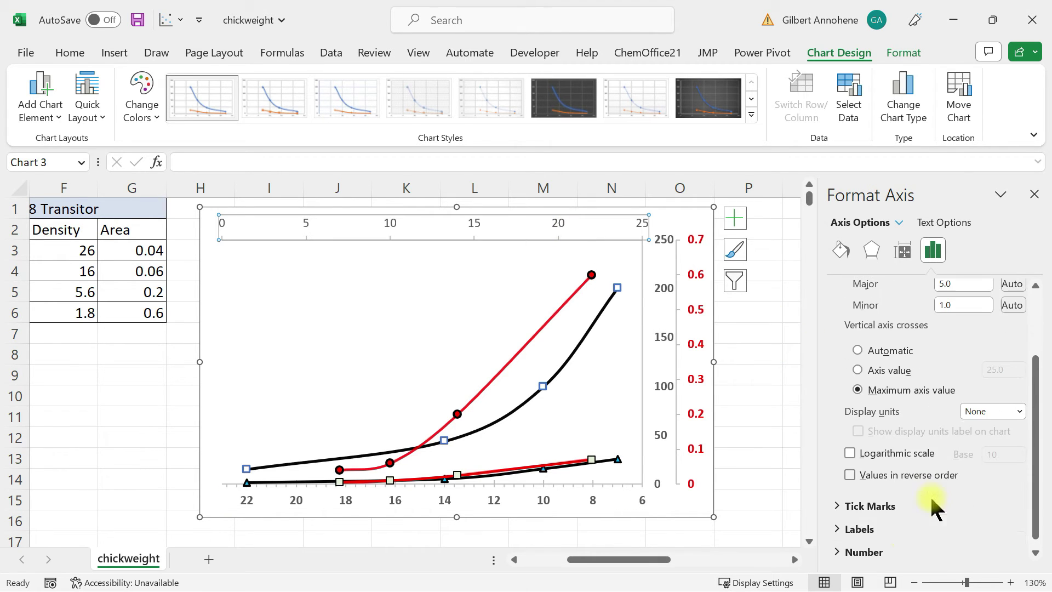
Step: Set the top secondary axis to Values in reverse order, running 25 down to 0
left_click(850, 475)
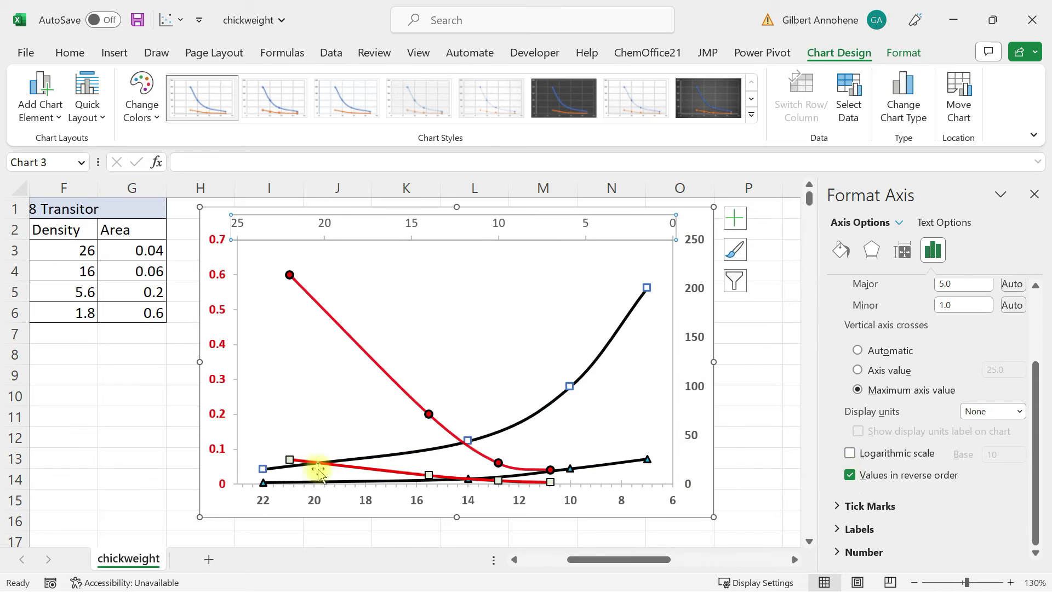